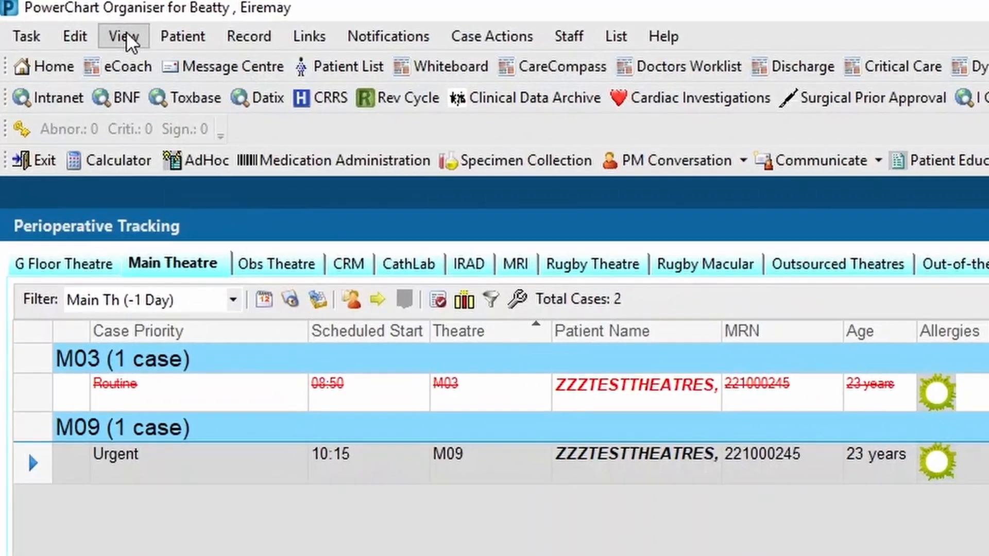
Open Perioperative Tracking, look through the theatre lists from G Floor Theatre to CathLab, and display the Main Theatre cases
click(128, 39)
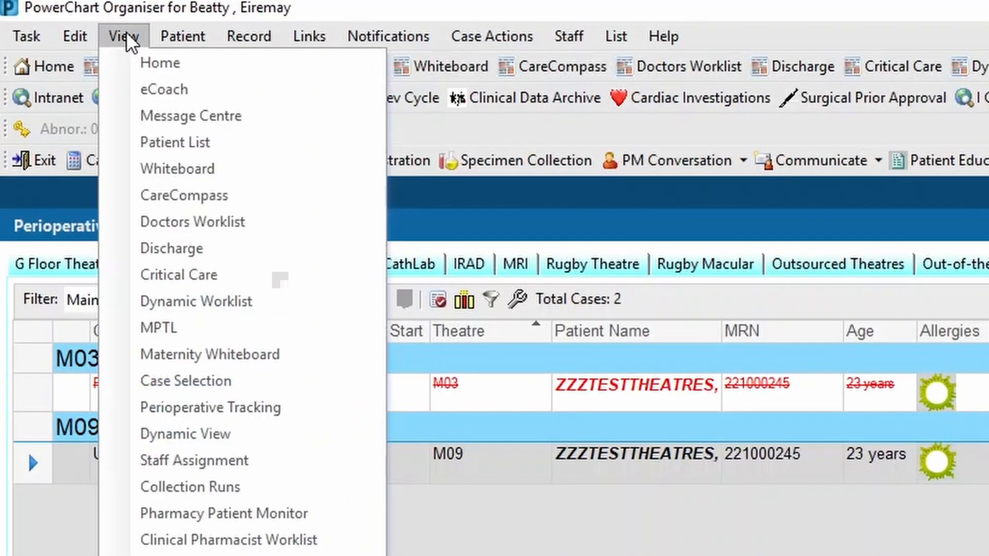
click(220, 408)
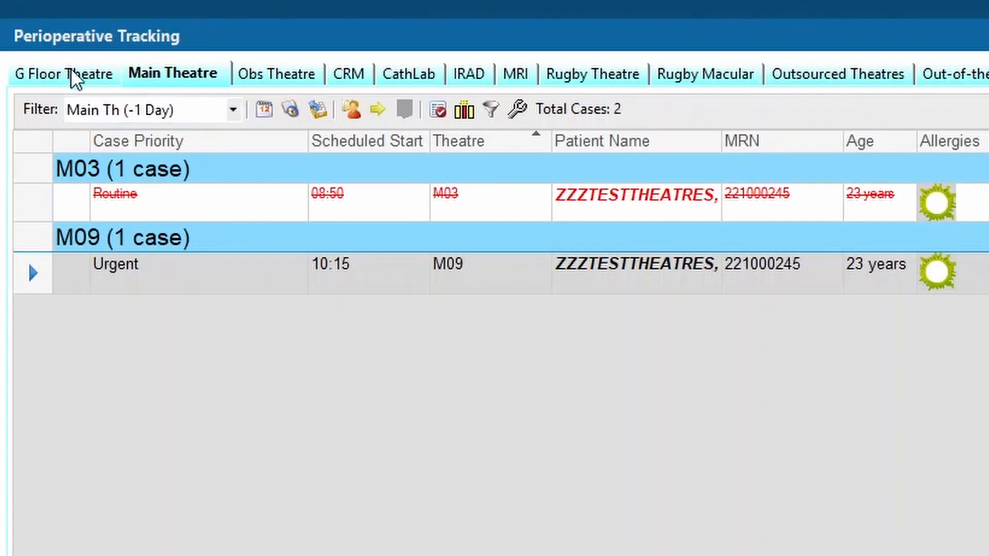
click(83, 82)
click(189, 76)
click(259, 78)
click(341, 70)
click(386, 73)
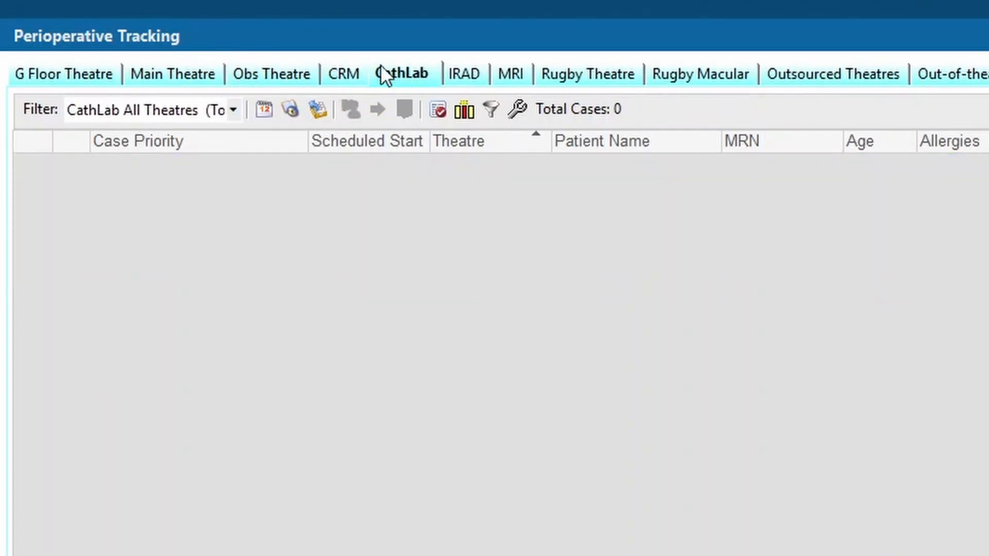
click(159, 77)
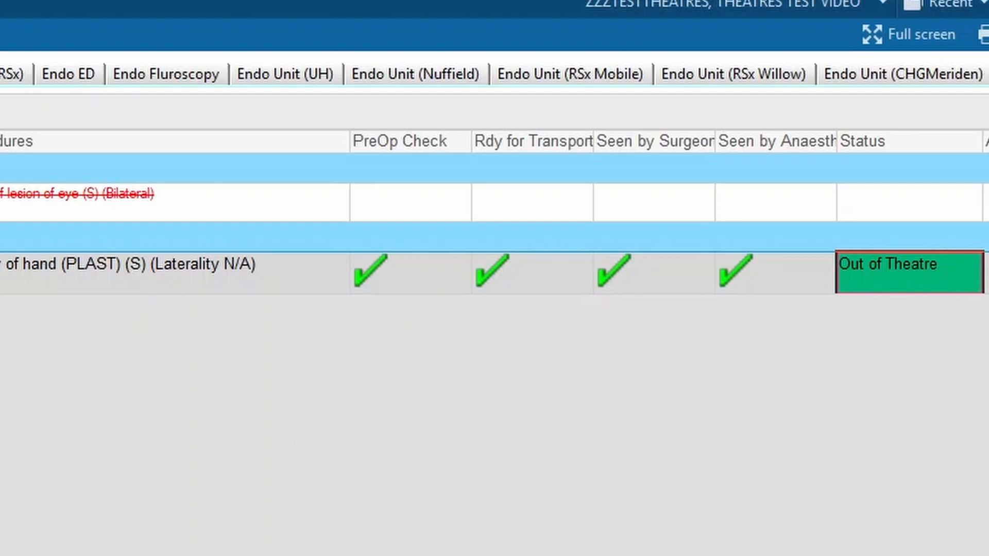
Open the patient chart for the urgent 10:15 case in theatre M09
click(665, 269)
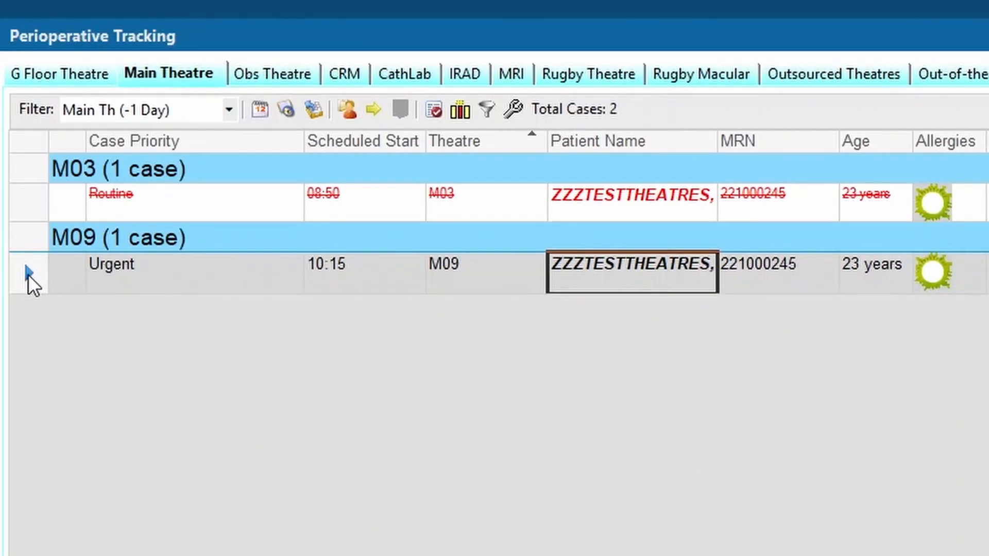
click(28, 274)
double_click(28, 274)
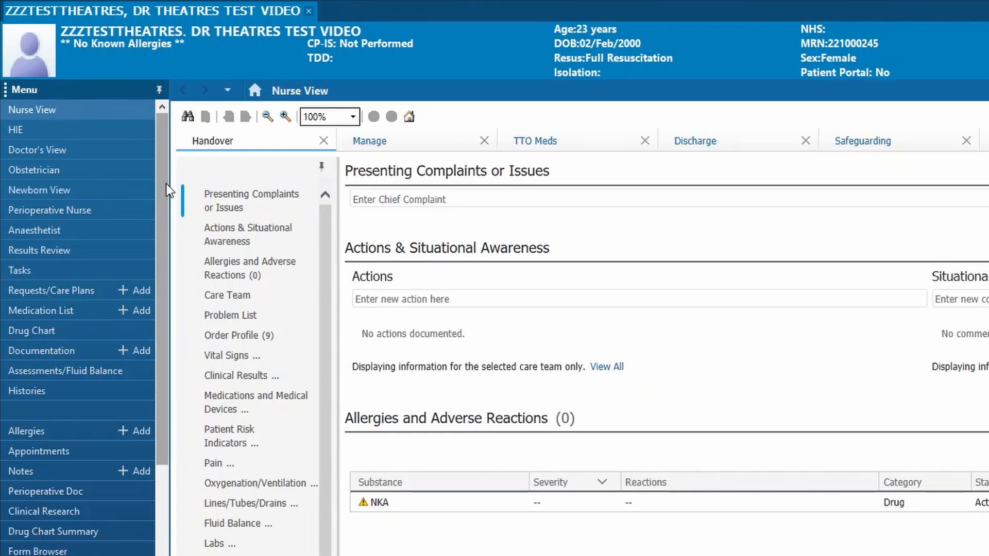
Open the patient's Perioperative Doc and choose Recovery Record - MTh as the document type
drag(166, 183, 166, 237)
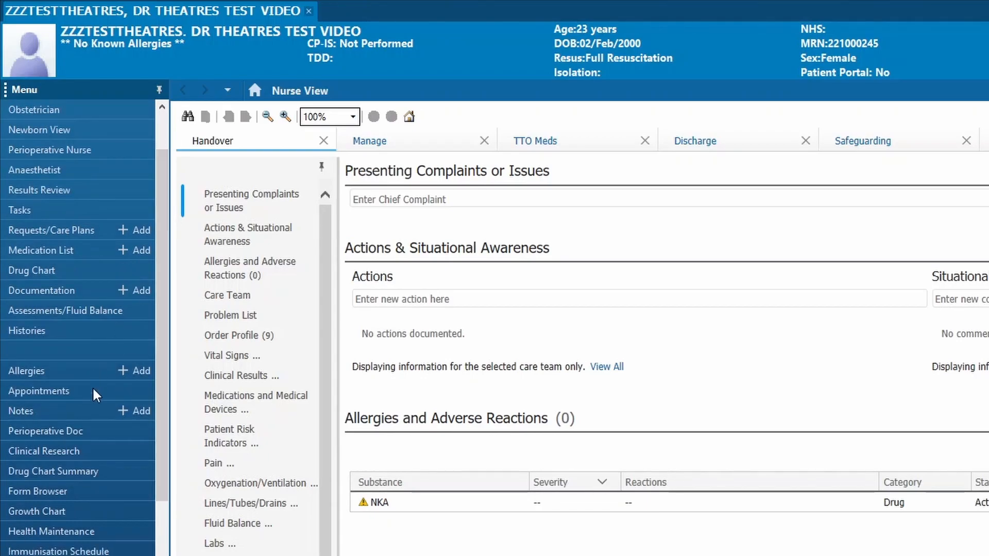
click(64, 433)
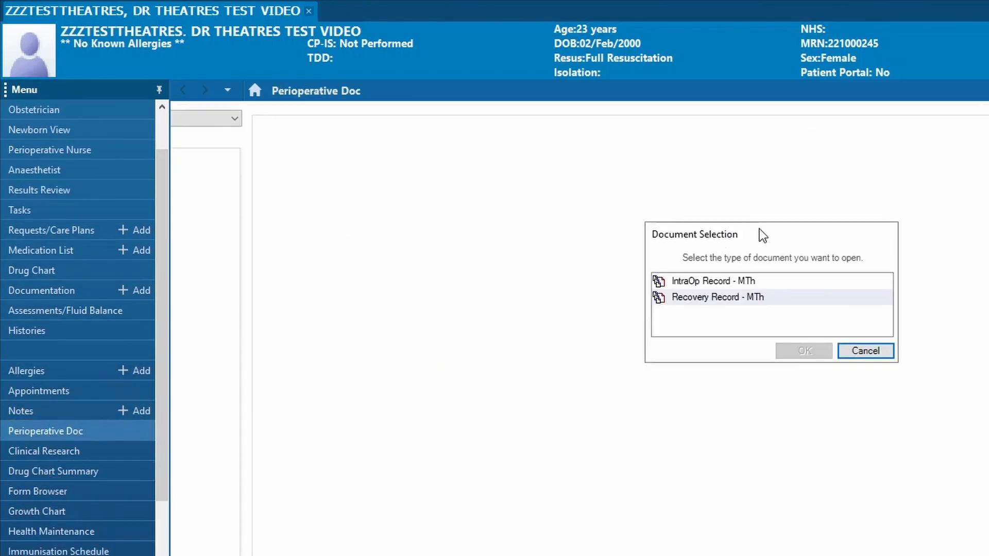
click(767, 232)
click(723, 299)
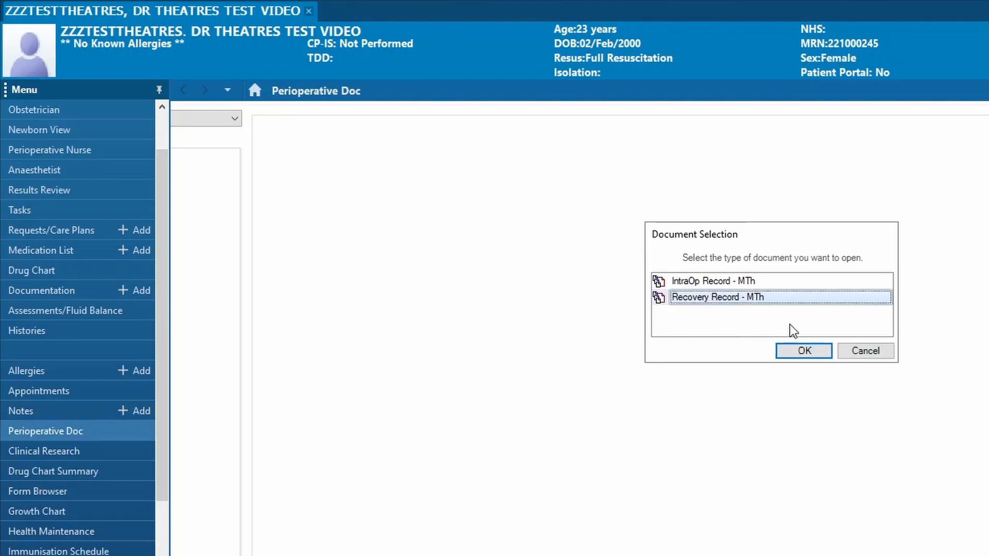
click(800, 350)
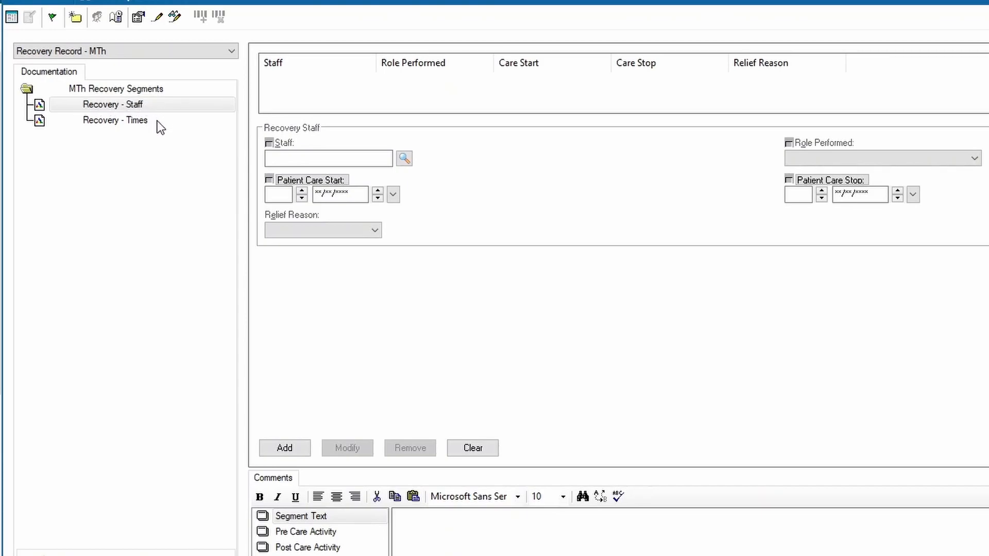
In the Recovery - Staff segment, search for the staff member by surname and forename and select the match
click(107, 106)
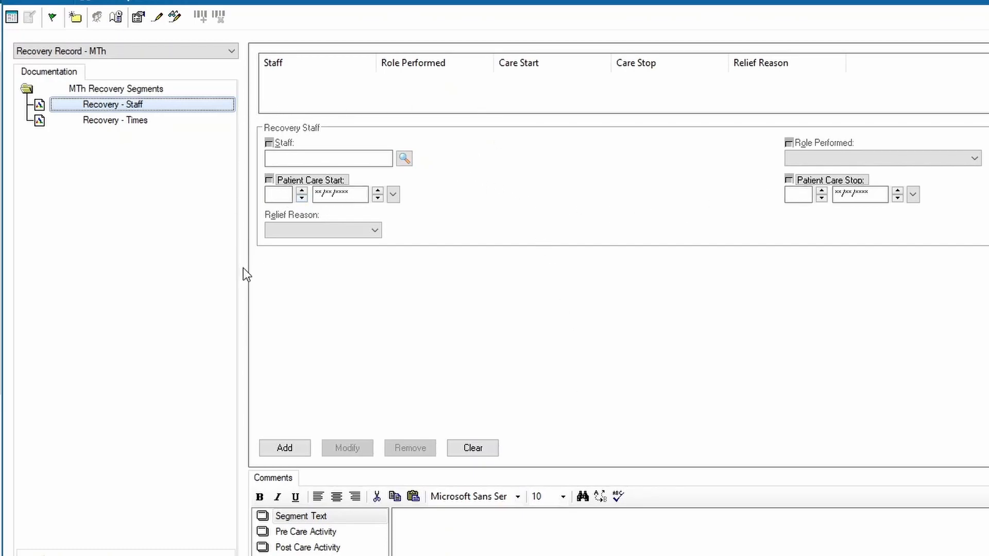
click(405, 158)
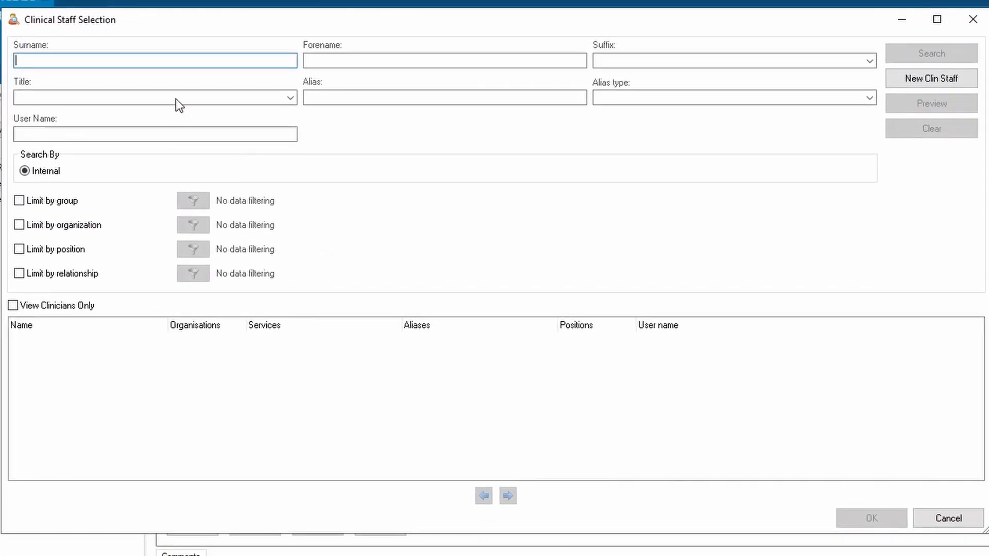
key(Tab)
key(Return)
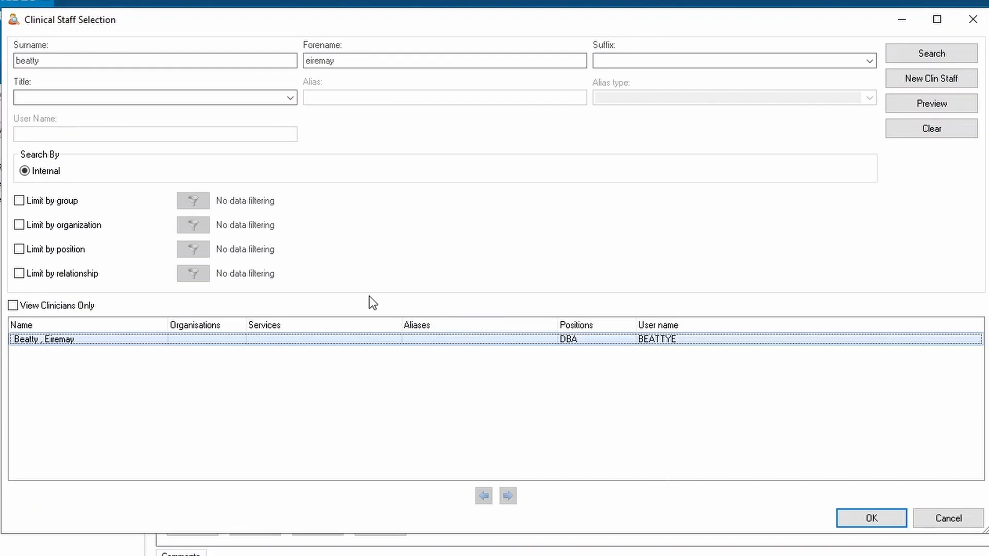
click(869, 519)
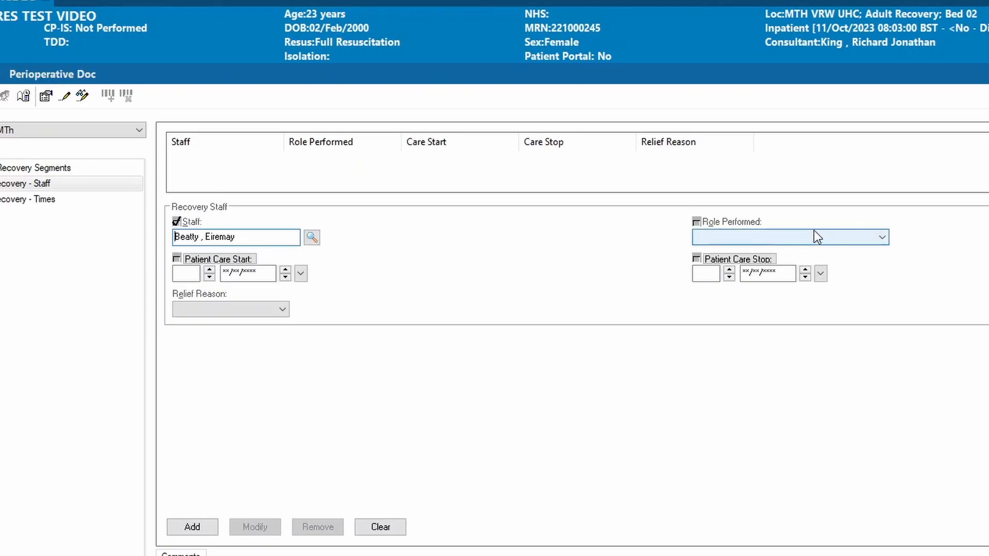
Assign the Recovery Support role, set Patient Care Start to 0815 on 12/10/2023, and add the staff entry
click(882, 239)
drag(878, 265, 880, 363)
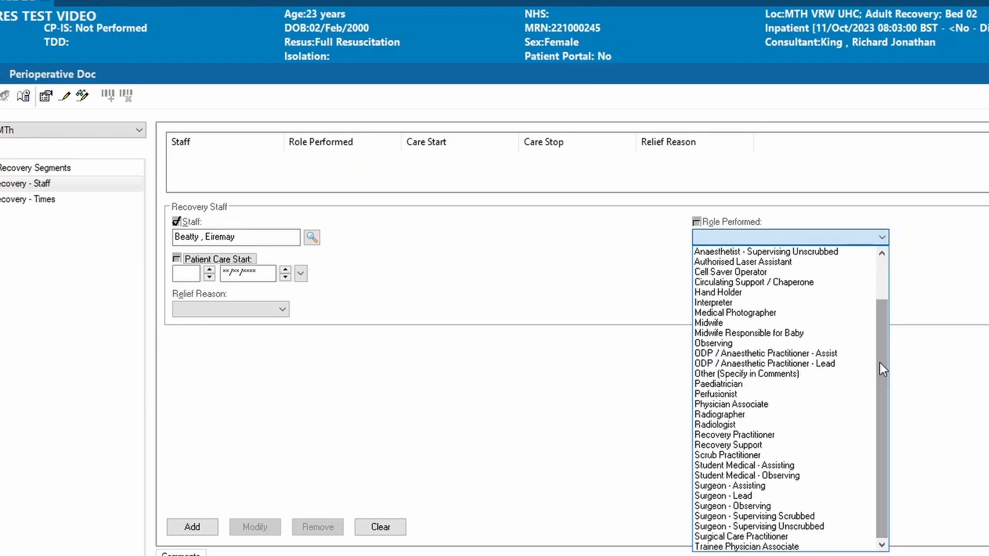
click(743, 443)
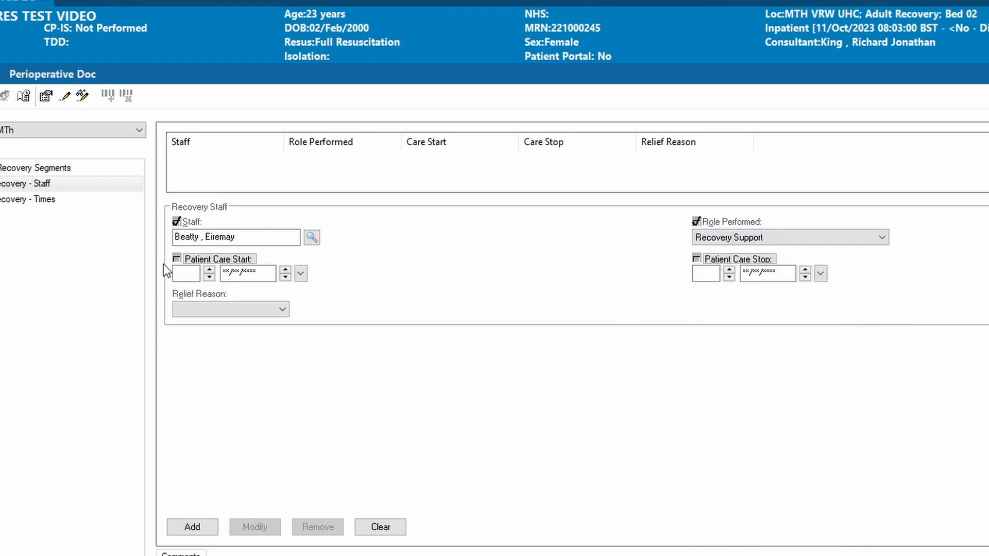
click(182, 277)
text(0800)
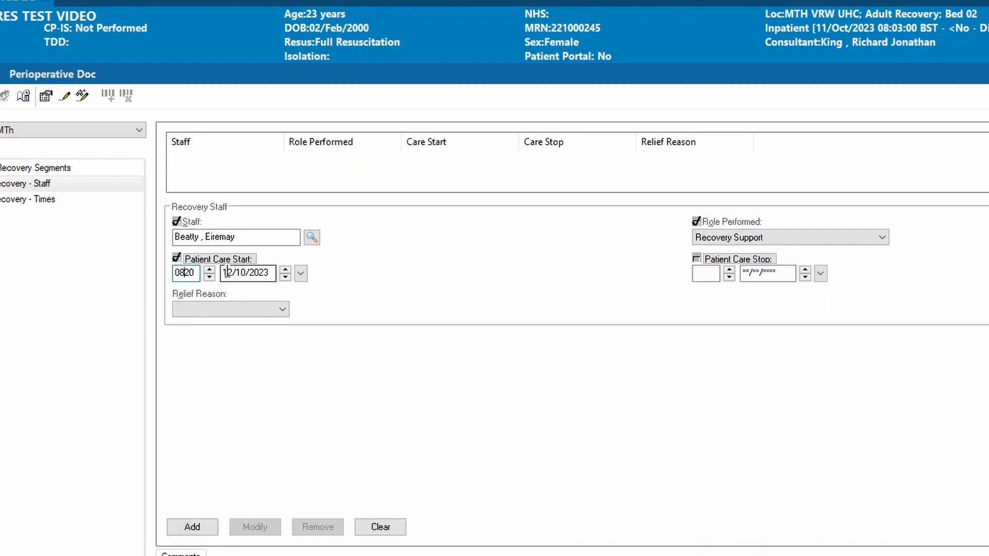
drag(194, 272, 181, 273)
text(815)
click(199, 528)
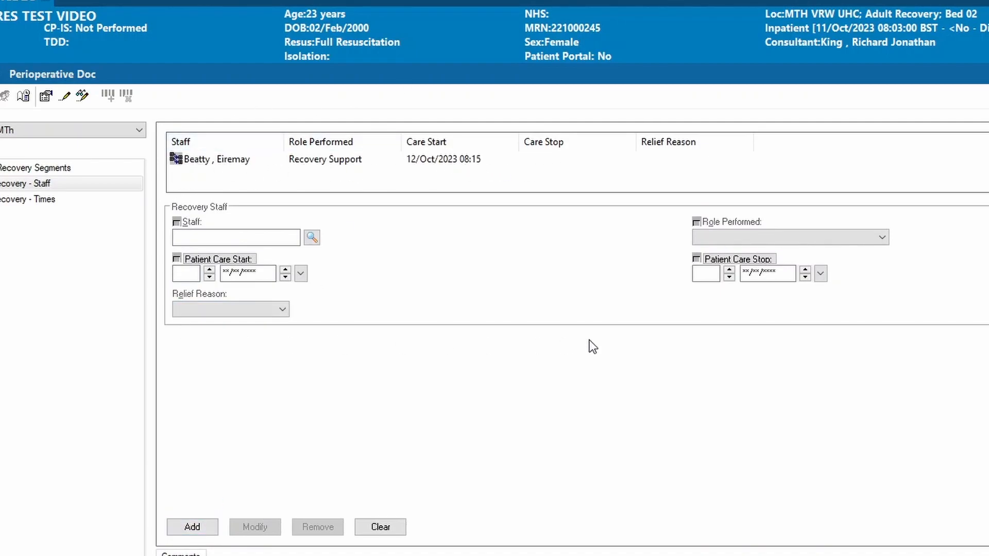
Search for a second staff member by surname and select the match holding the Nurse Access Role position
click(312, 238)
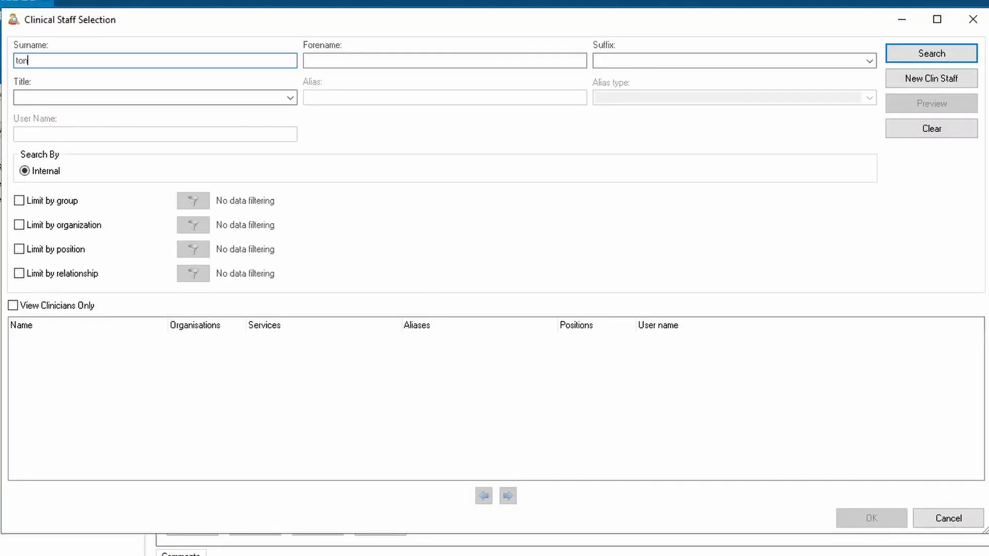
key(Return)
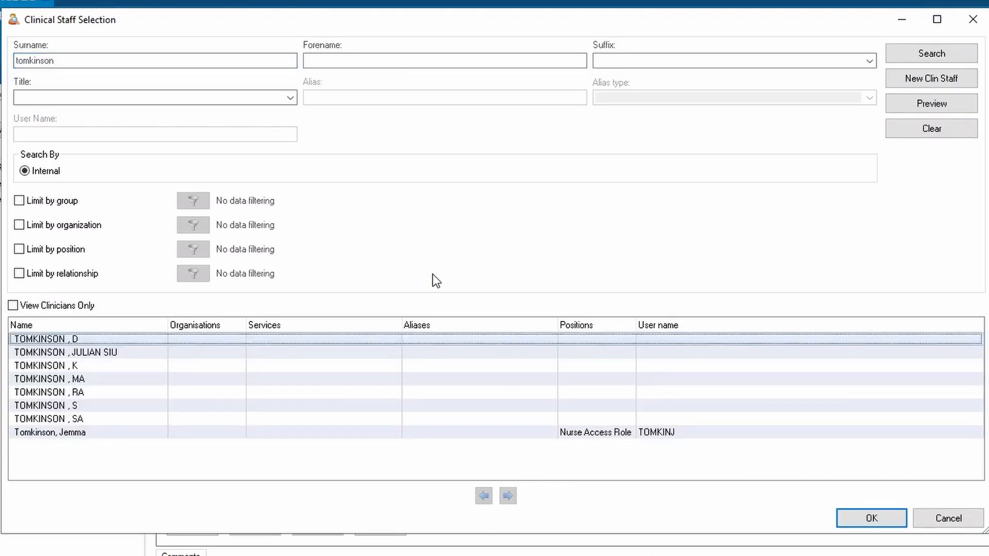
click(853, 525)
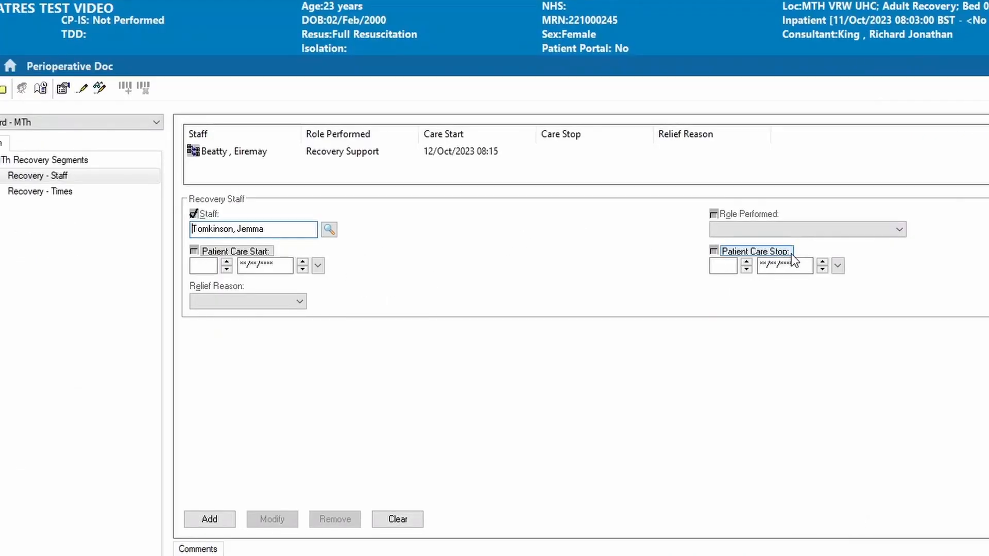
Assign the second staff member the Recovery Practitioner role with Patient Care Start 0815 on 12/10/2023, and add the entry
click(773, 237)
click(761, 480)
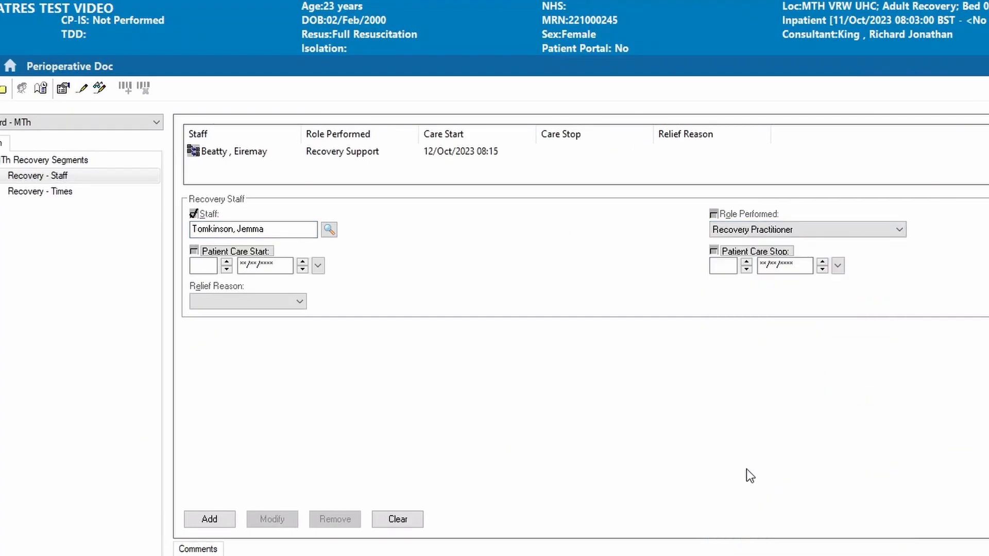
click(202, 270)
text(0815)
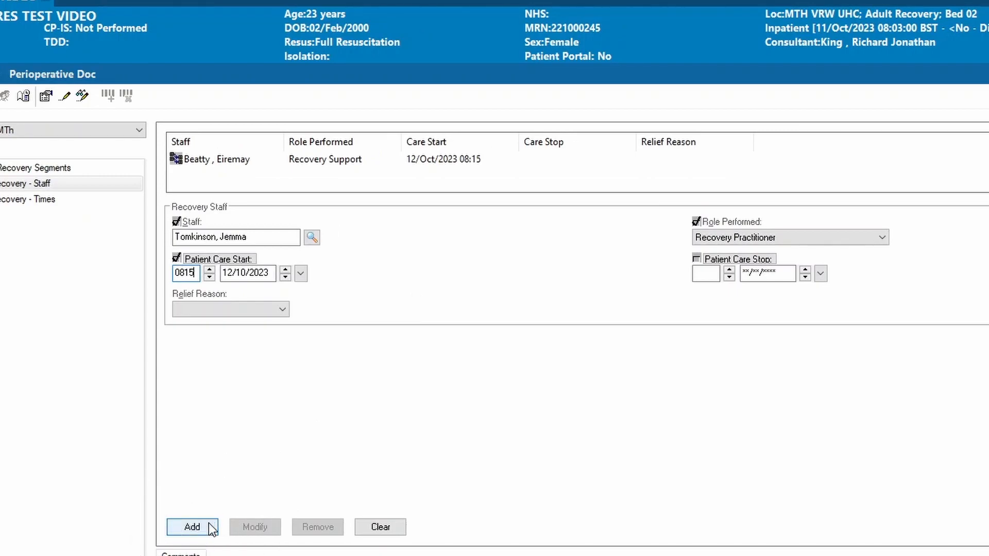
click(209, 524)
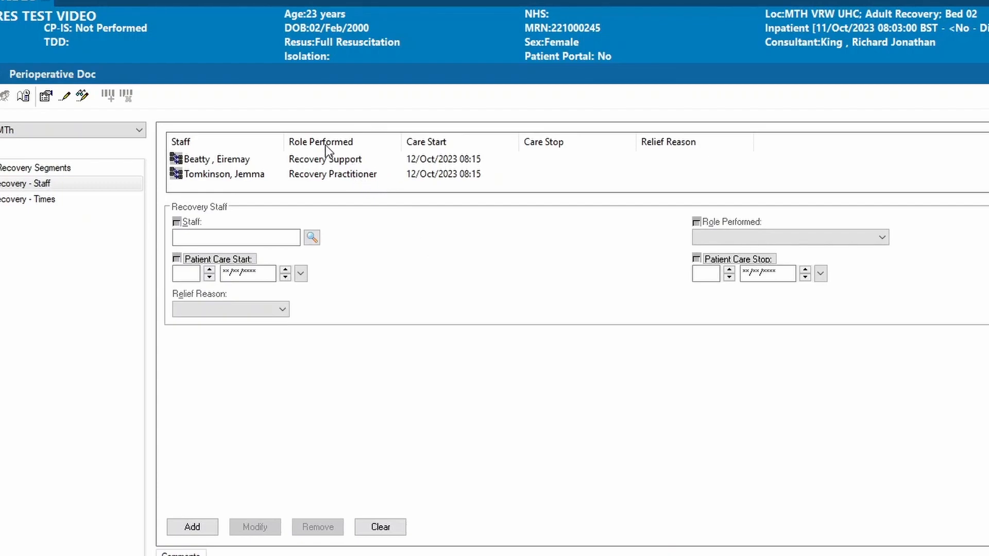
Modify the second staff entry, setting Patient Care Start to 0810 and the role to Recovery Support
click(313, 179)
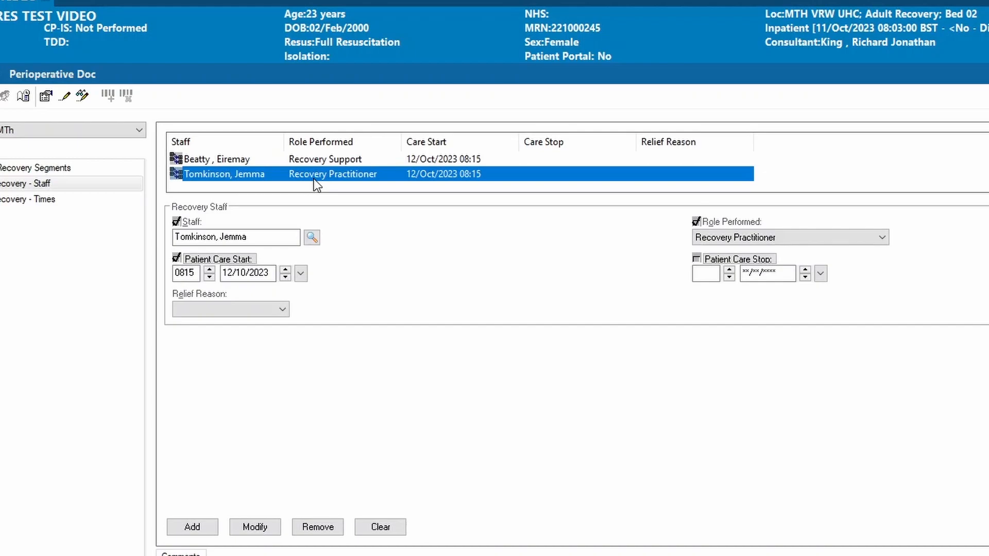
click(199, 273)
key(BackSpace)
text(0)
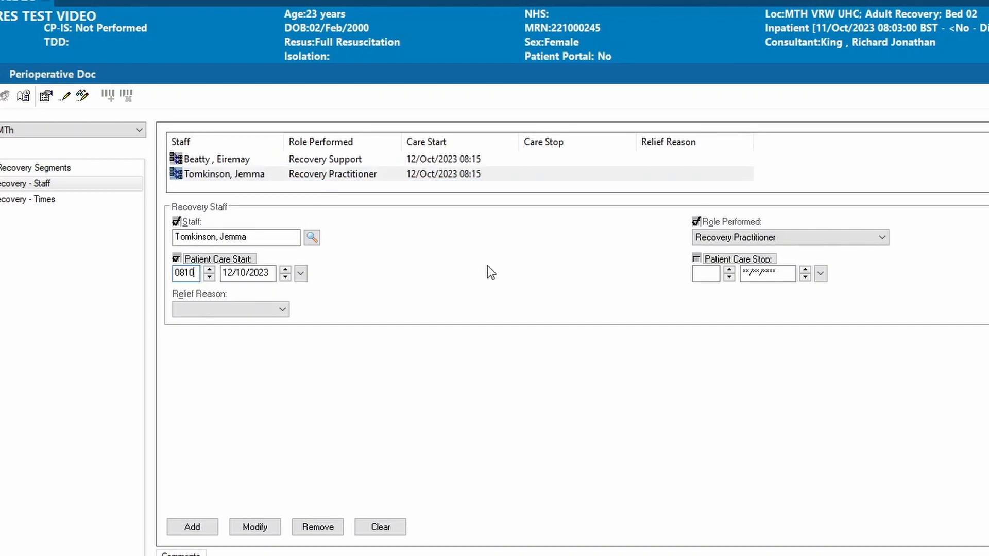
click(727, 237)
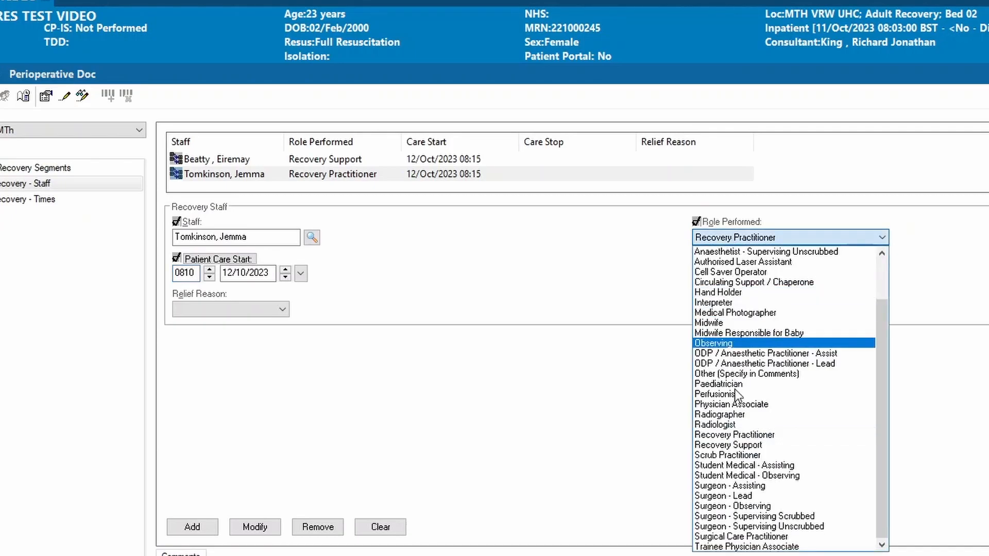
click(742, 446)
click(250, 527)
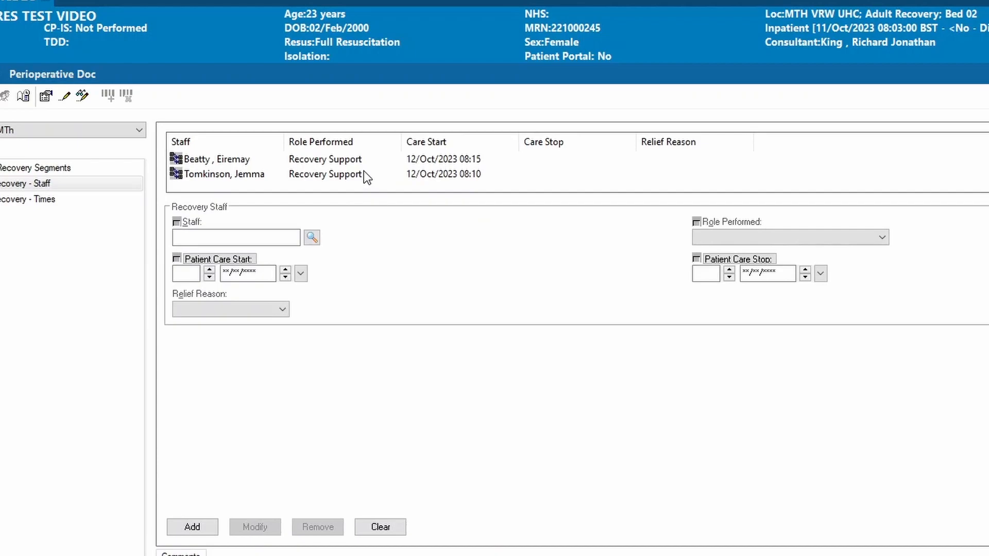
Remove the second staff entry from the recovery staff list and confirm its deletion
click(322, 175)
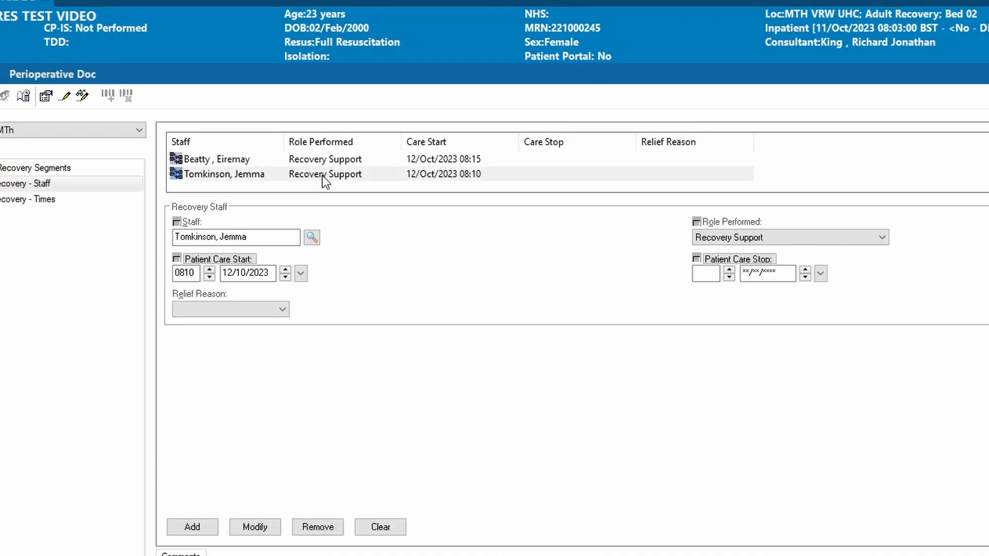
click(317, 527)
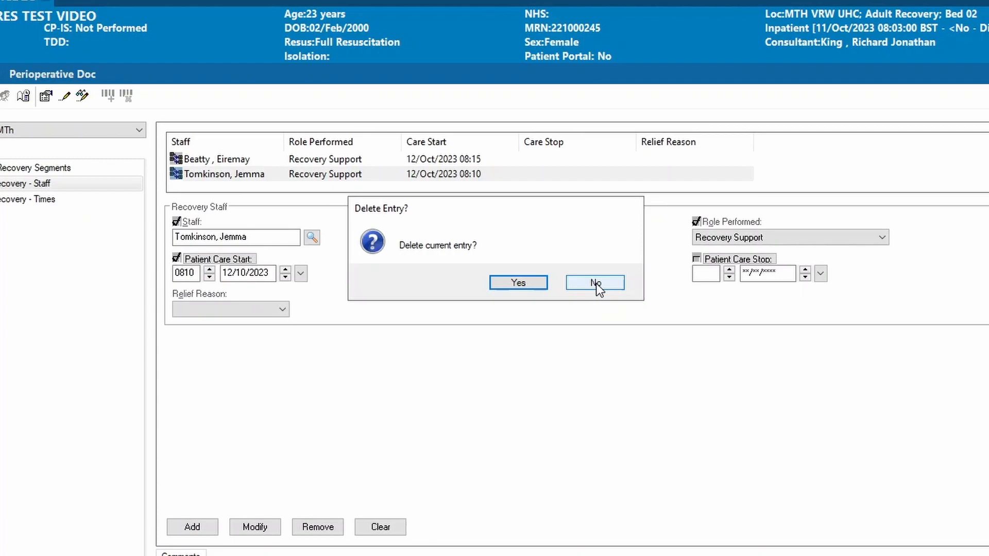
click(511, 283)
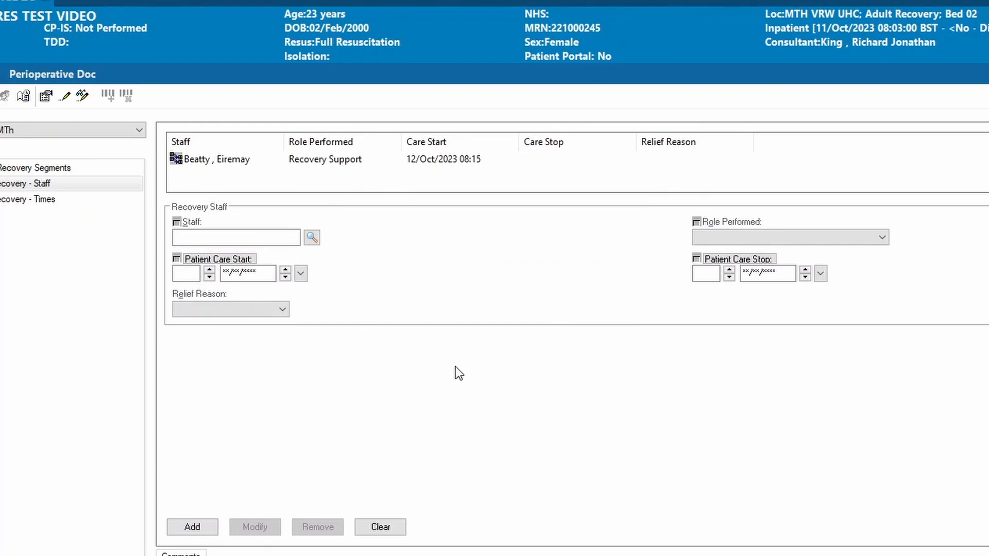
In the Recovery - Times segment, set Ready for Recovery to 0805 and In Recovery to 0822, both on 12/10/2023
click(104, 199)
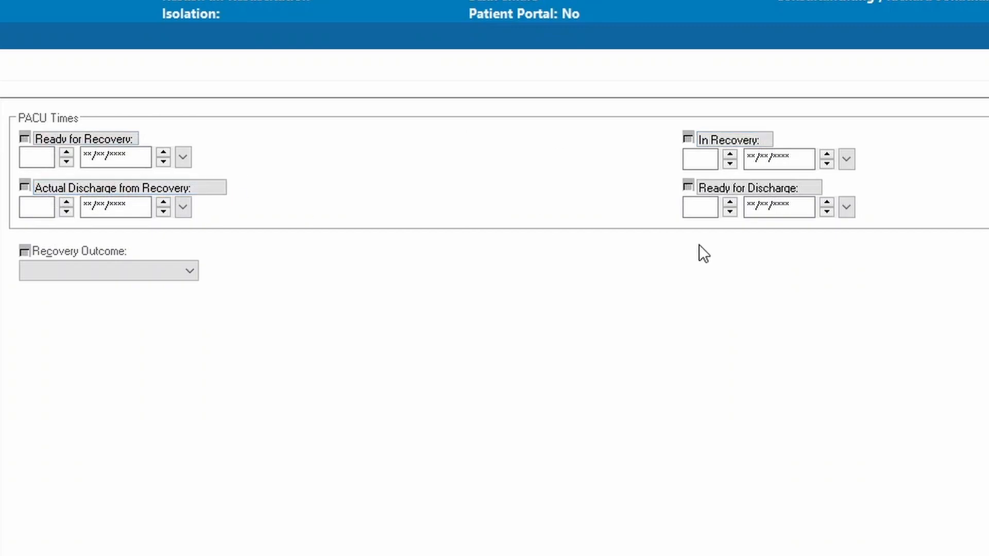
click(37, 157)
click(132, 161)
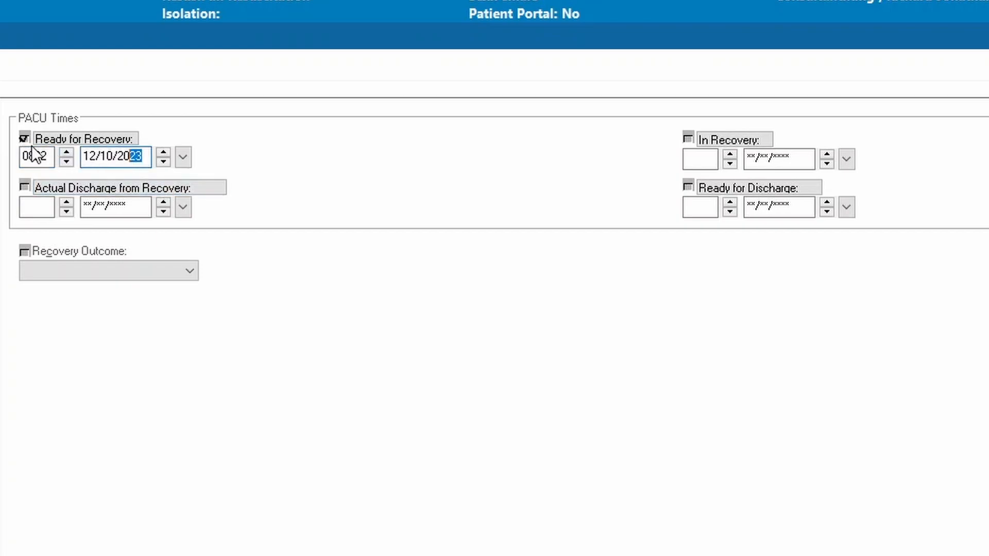
click(53, 155)
key(BackSpace)
key(BackSpace)
text(05)
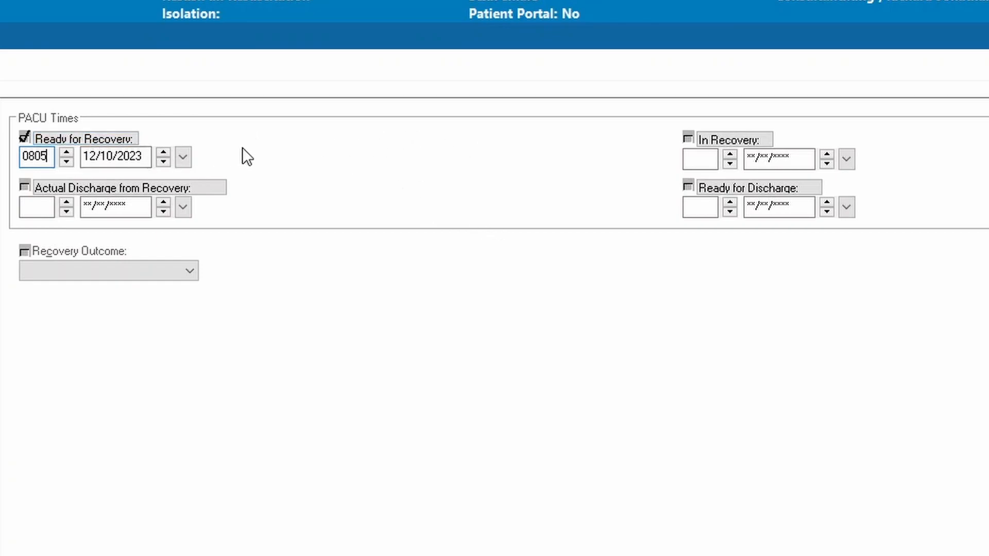
click(690, 155)
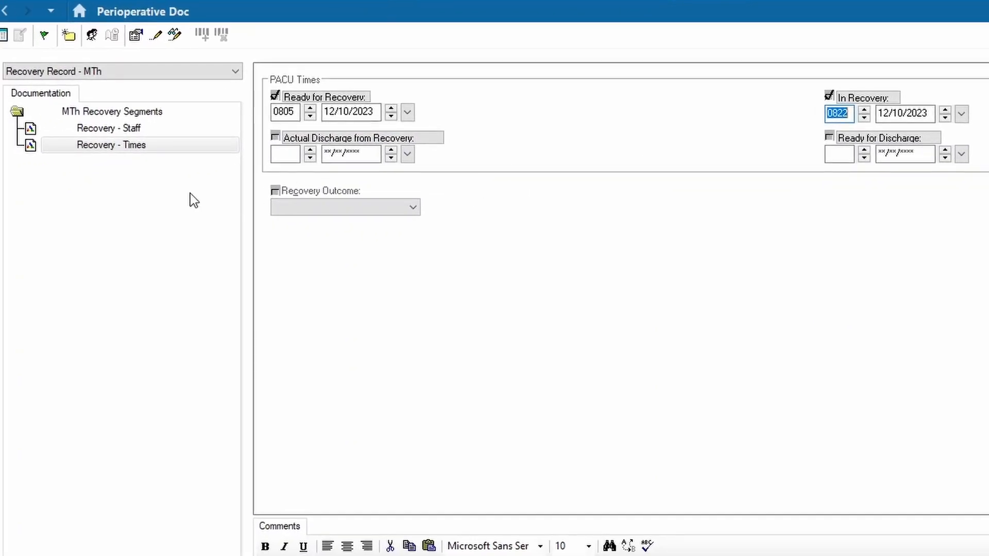
Check the entries in the Recovery - Staff and Recovery - Times segments by switching between them
click(89, 128)
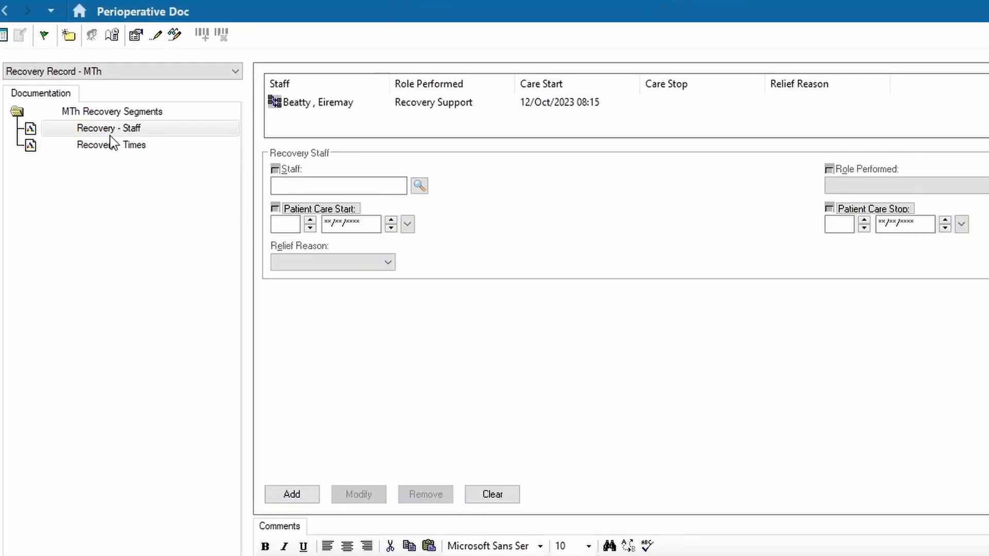
click(112, 145)
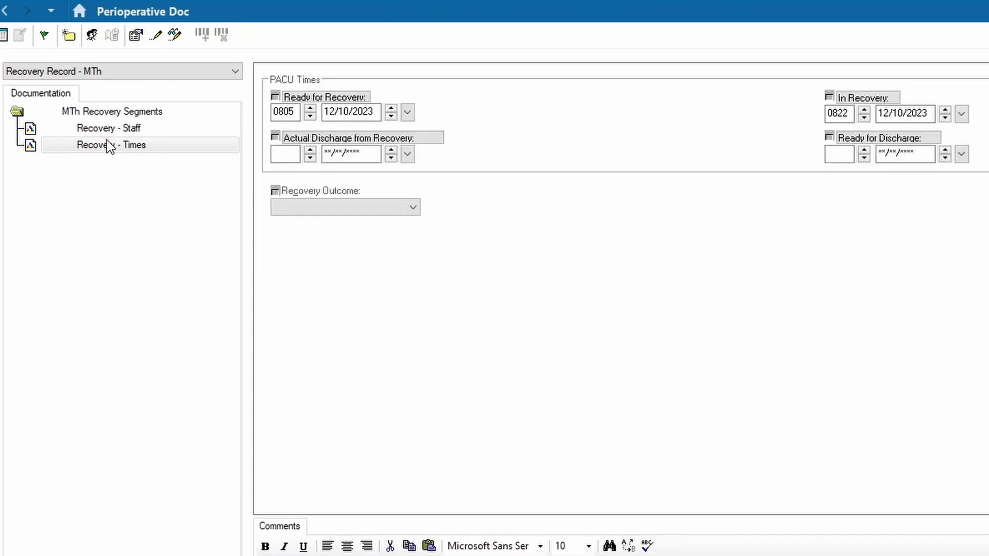
click(105, 131)
click(97, 145)
click(92, 131)
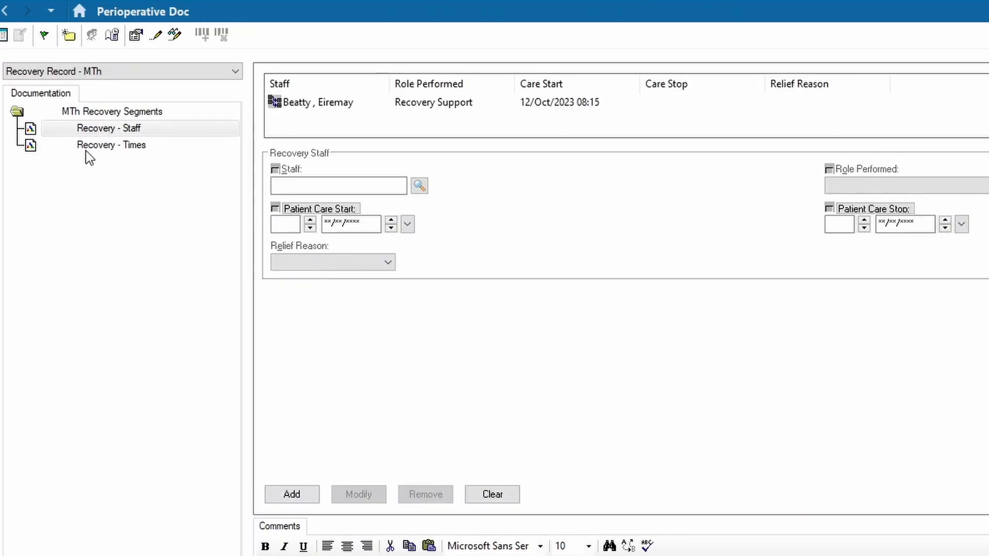